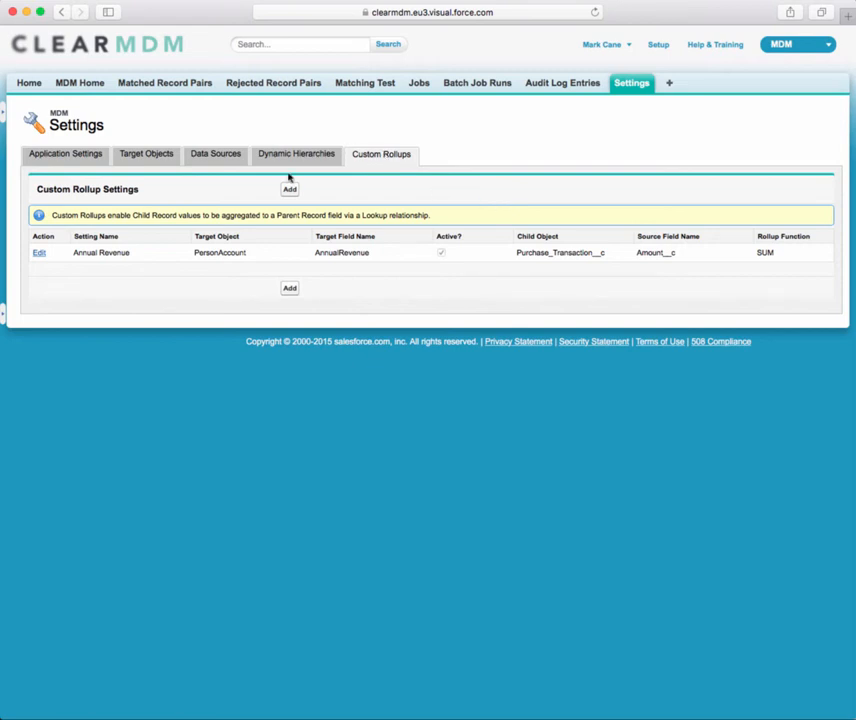
Open the Annual Revenue custom rollup setting, review its rollup function options, and return to the MDM settings
left_click(40, 254)
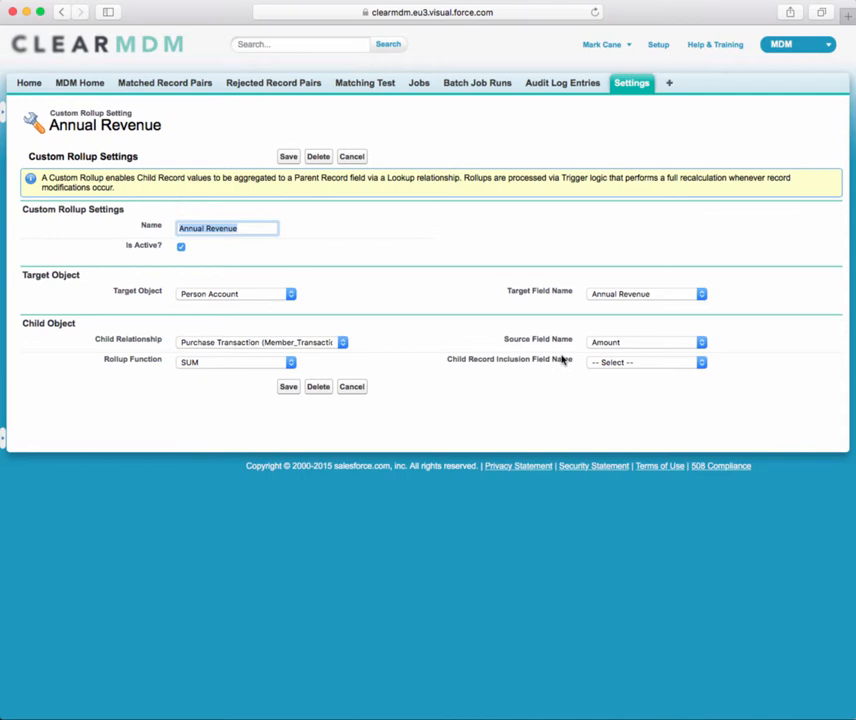
left_click(210, 364)
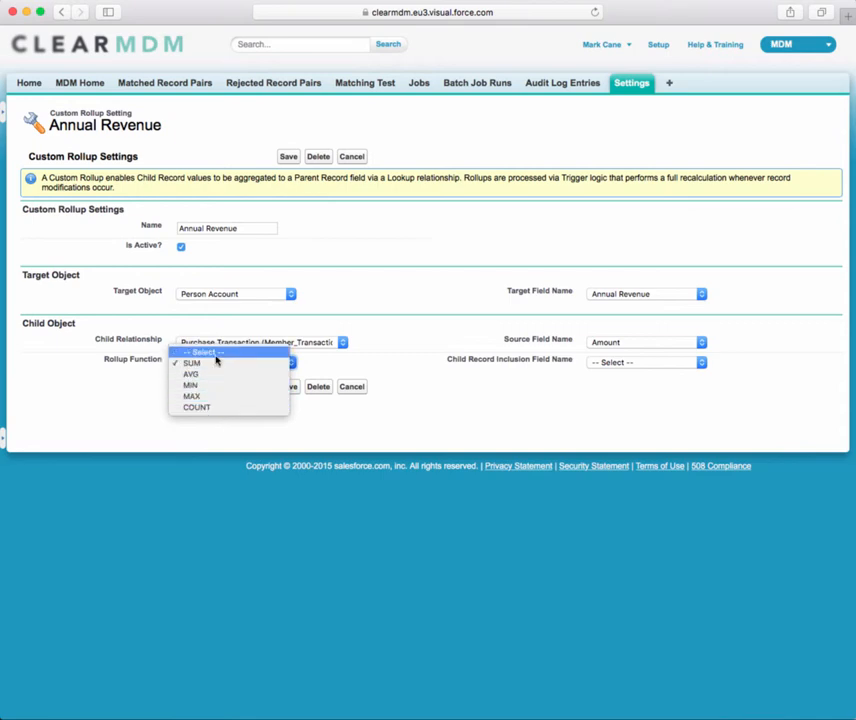
left_click(157, 381)
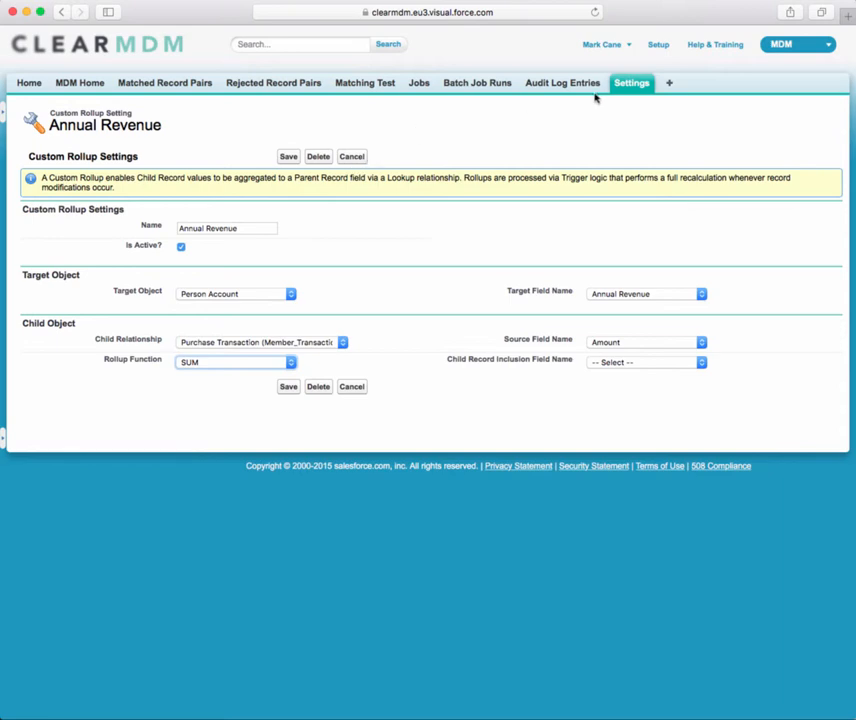
left_click(632, 86)
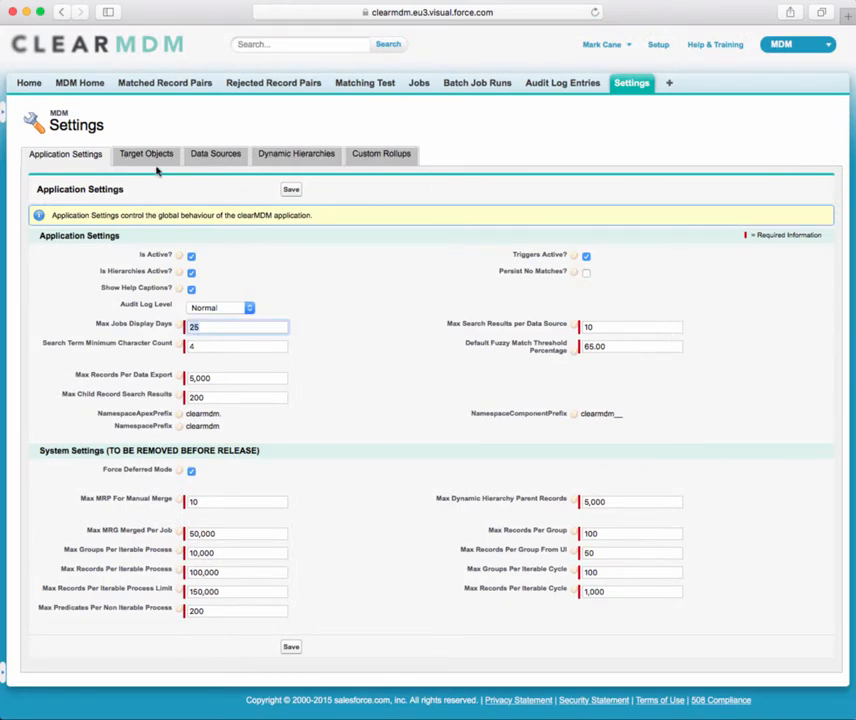
Open the Ecommerce Customer target object setting and examine the rule type options in its fields table
left_click(144, 160)
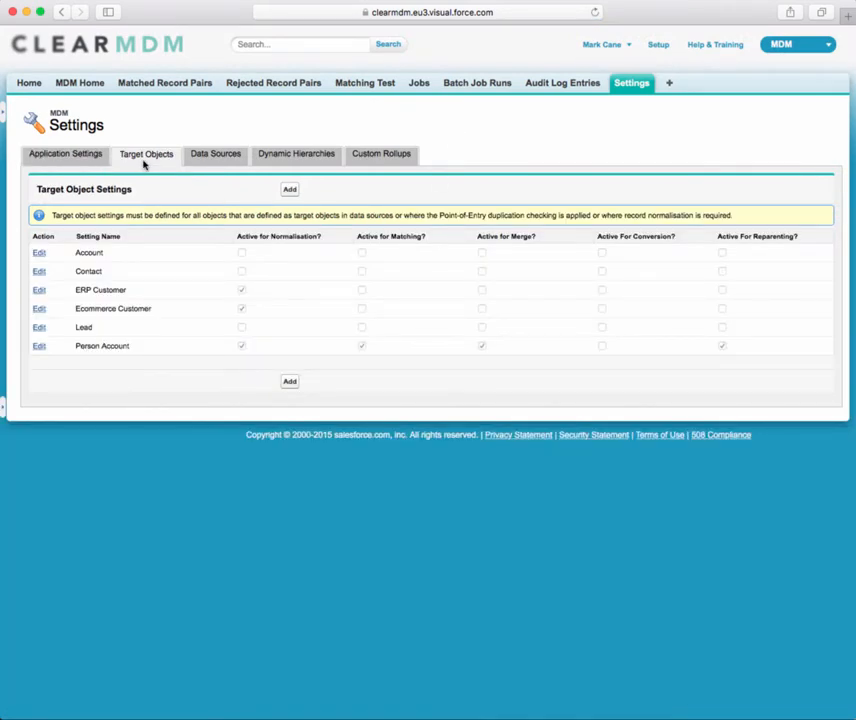
left_click(40, 309)
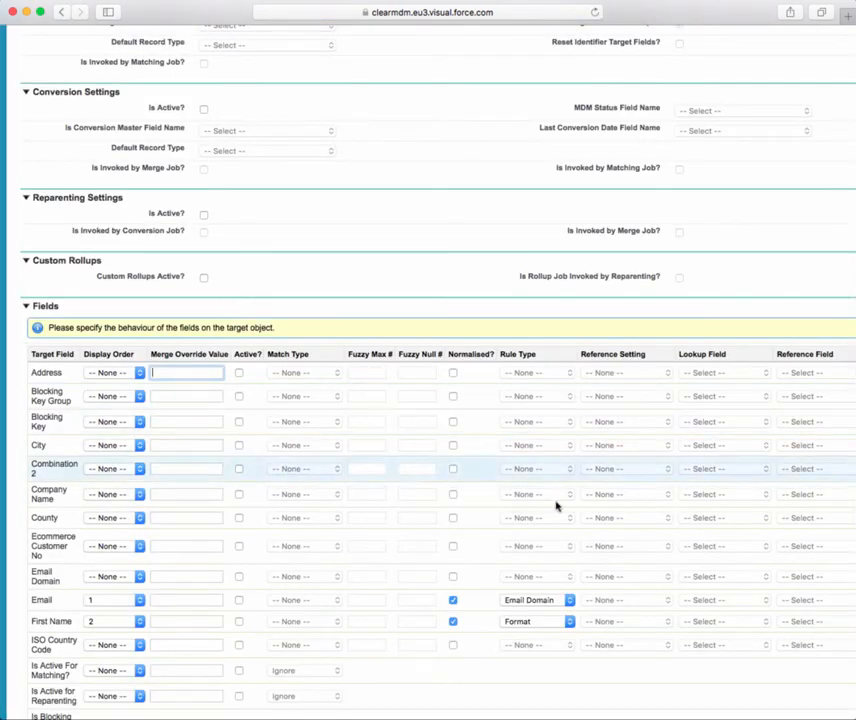
scroll(555, 555, "down", 2)
left_click(540, 520)
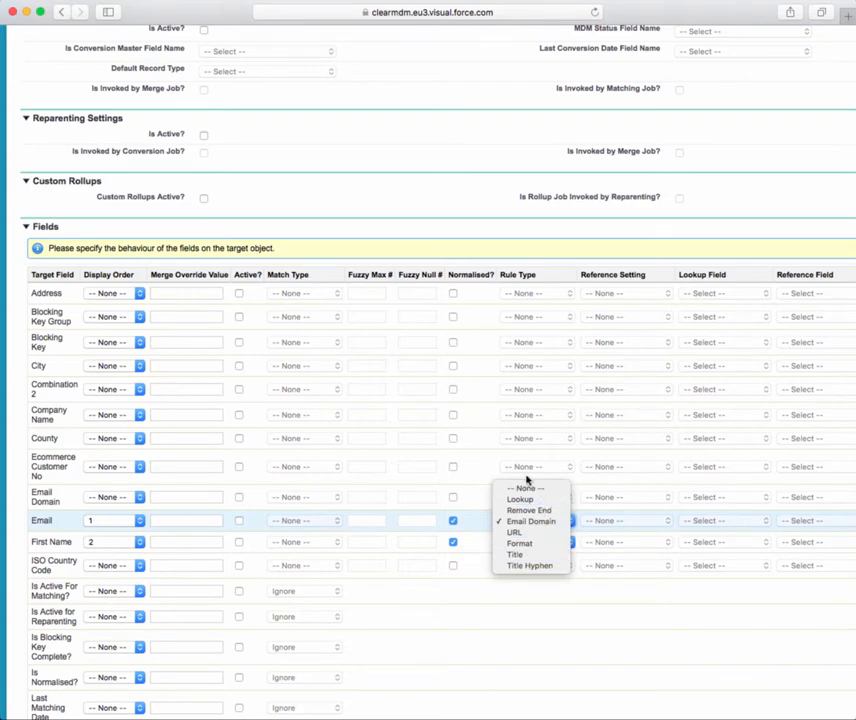
left_click(487, 481)
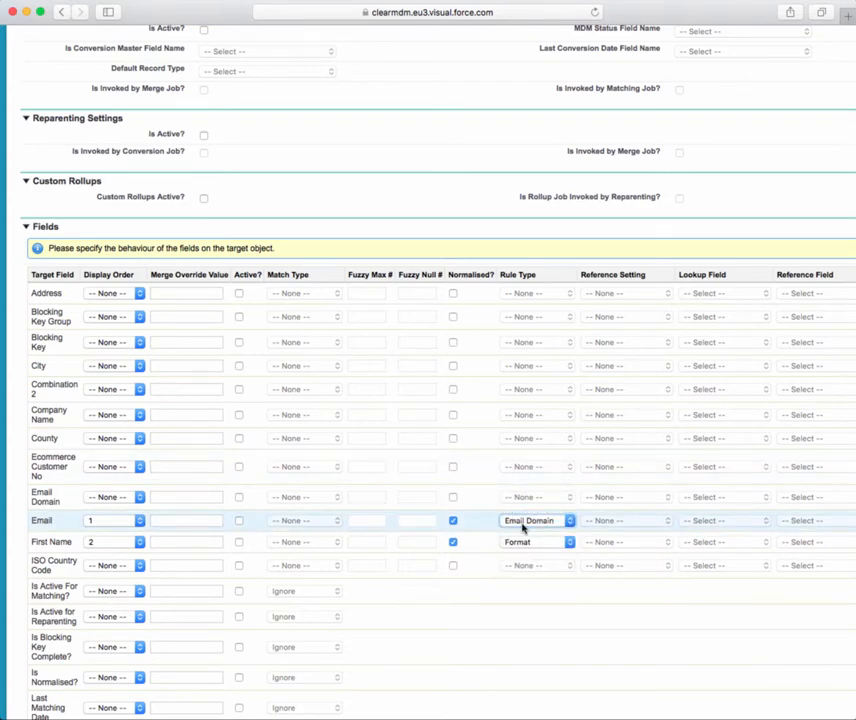
mouse_move(522, 528)
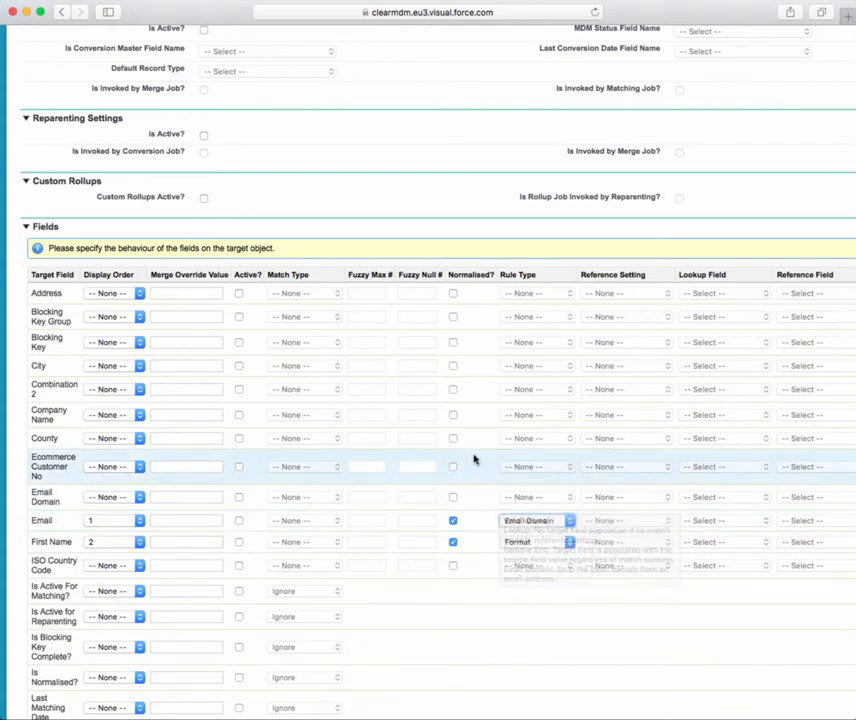
scroll(472, 452, "up", 10)
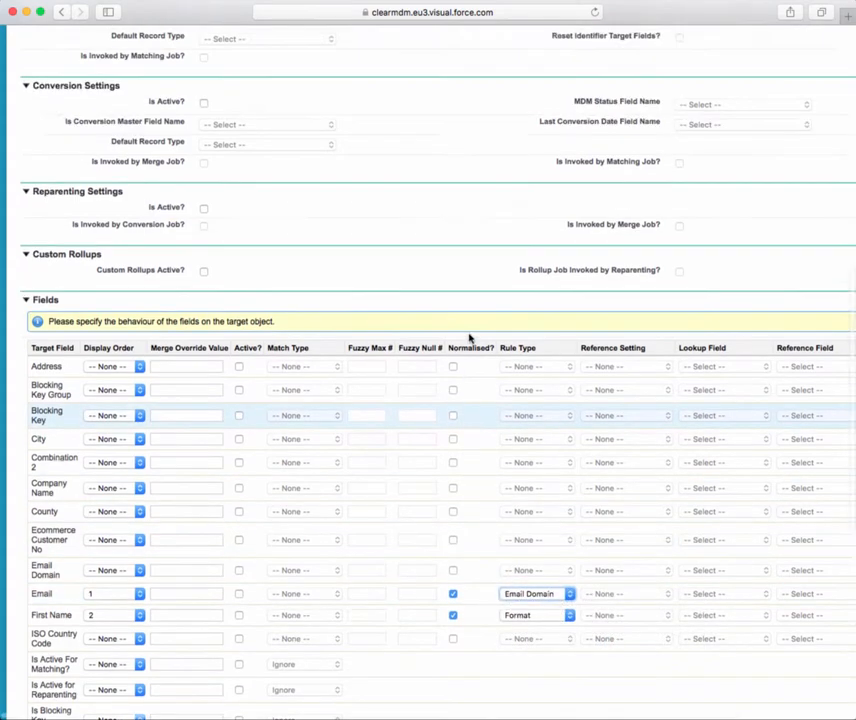
scroll(468, 338, "up", 6)
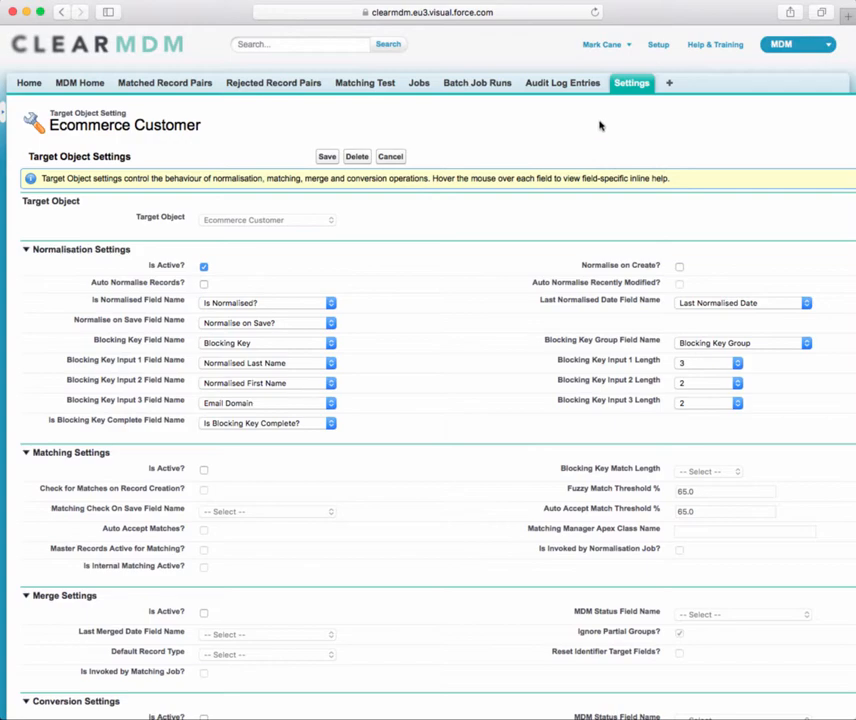
Open the Combination 1 custom field definition from Setup and examine its formula
left_click(658, 44)
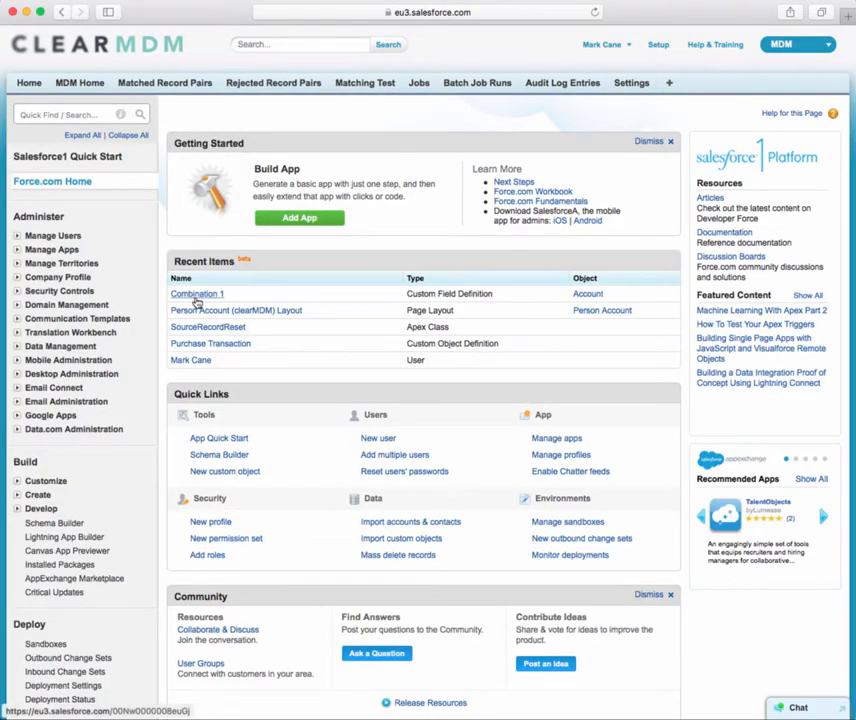
left_click(197, 295)
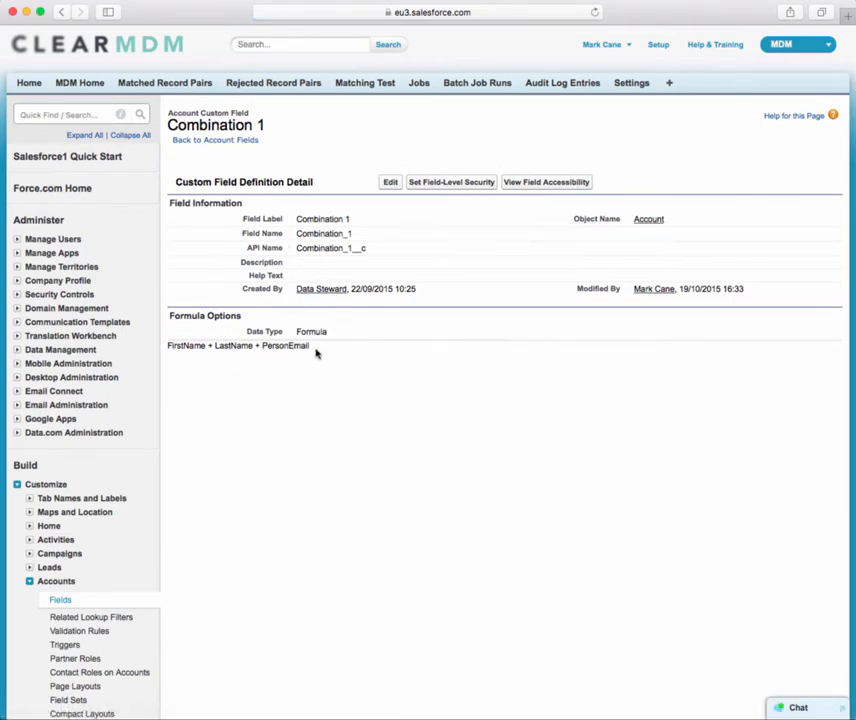
triple_click(176, 349)
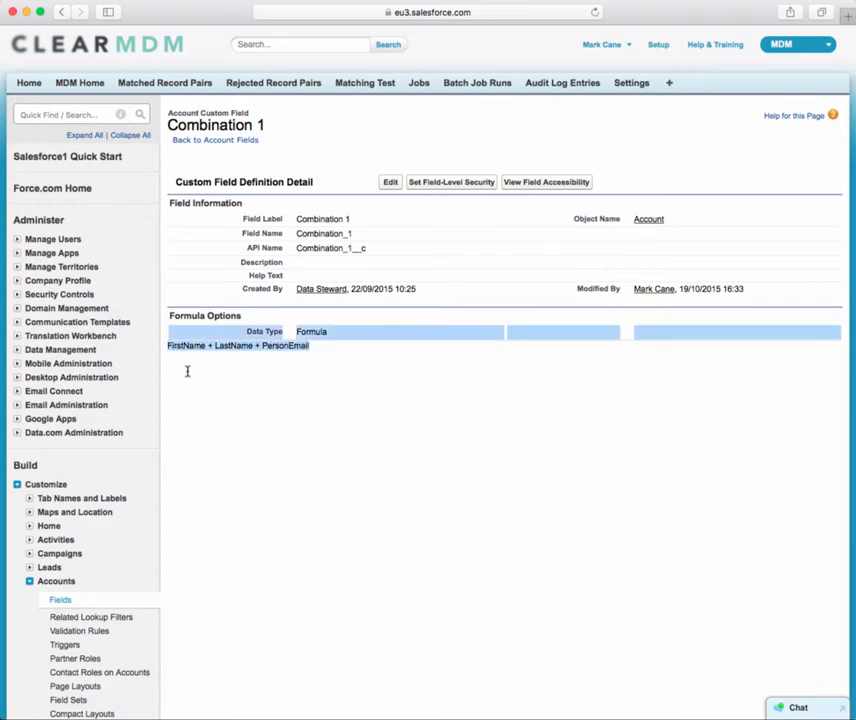
left_click(383, 350)
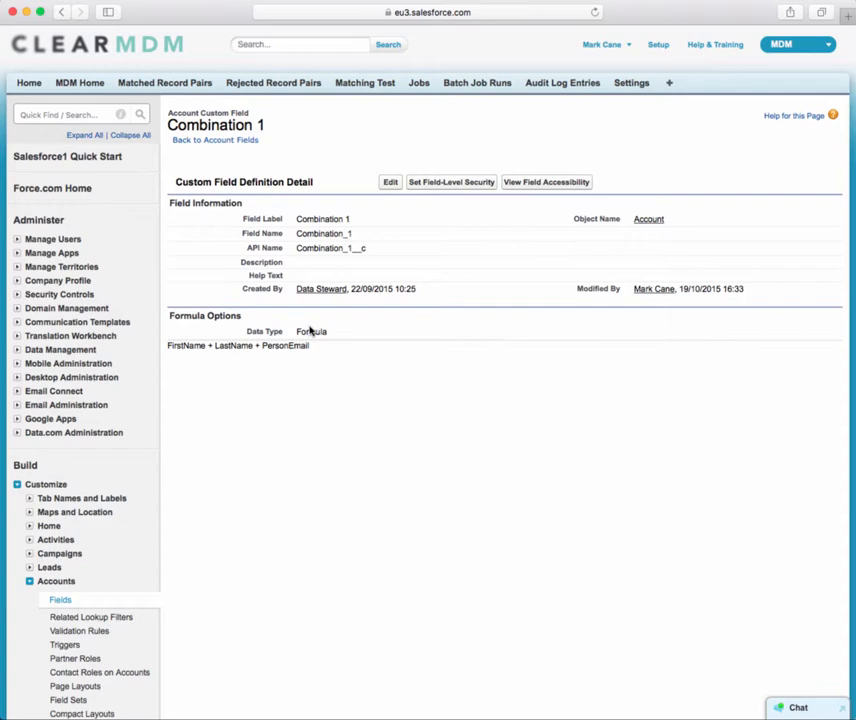
scroll(312, 358, "down", 2)
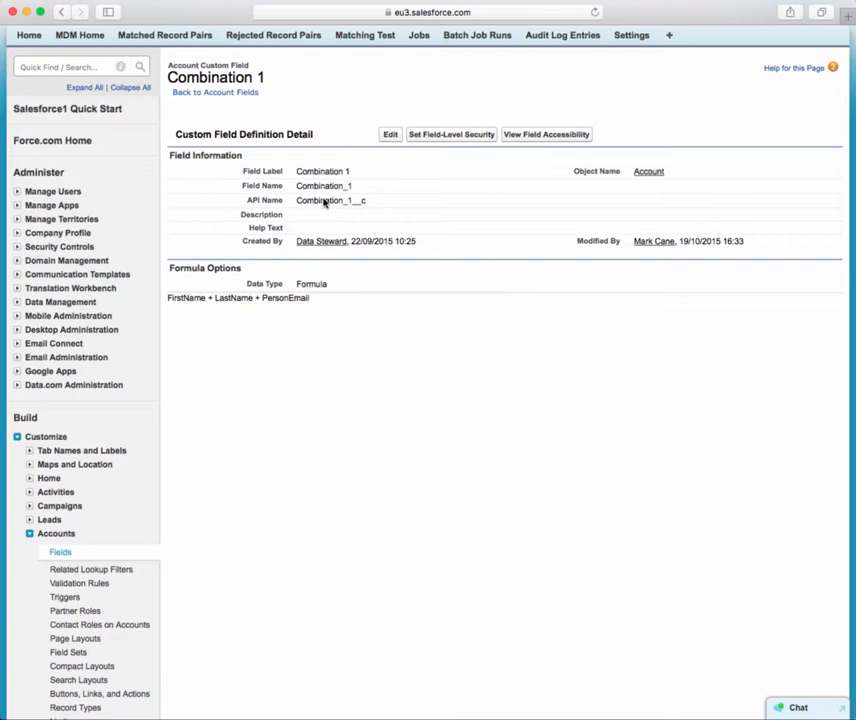
scroll(323, 201, "up", 2)
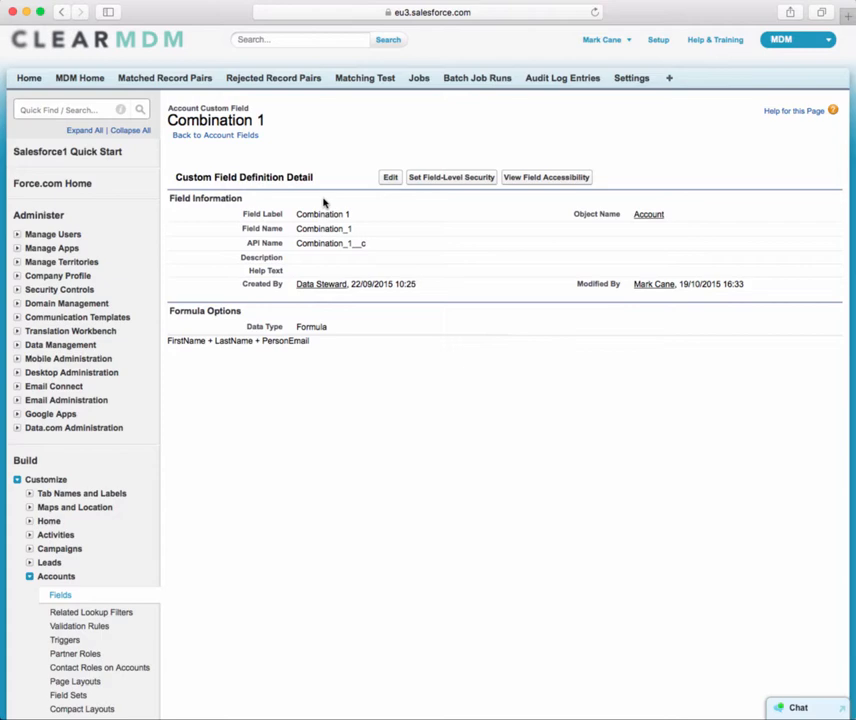
scroll(407, 162, "up", 1)
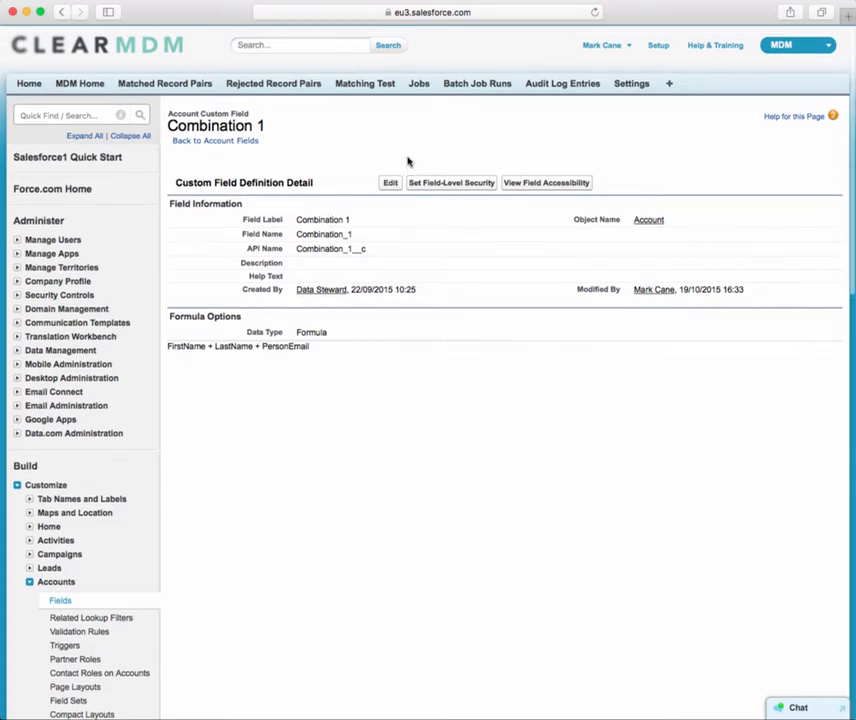
Open the ECOM To PersonAccount data source setting and examine its source-to-target field mappings
left_click(628, 83)
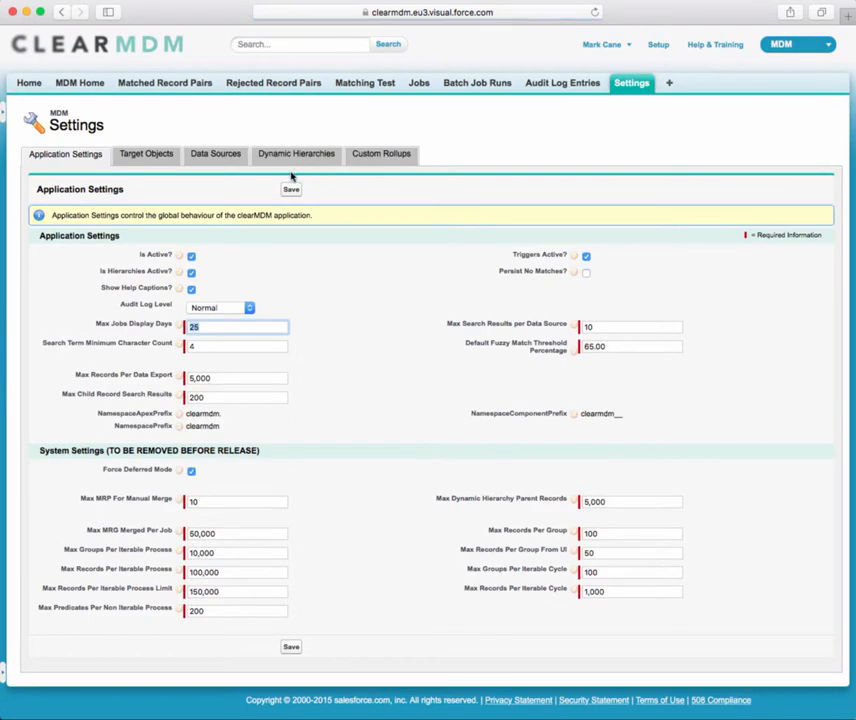
left_click(199, 156)
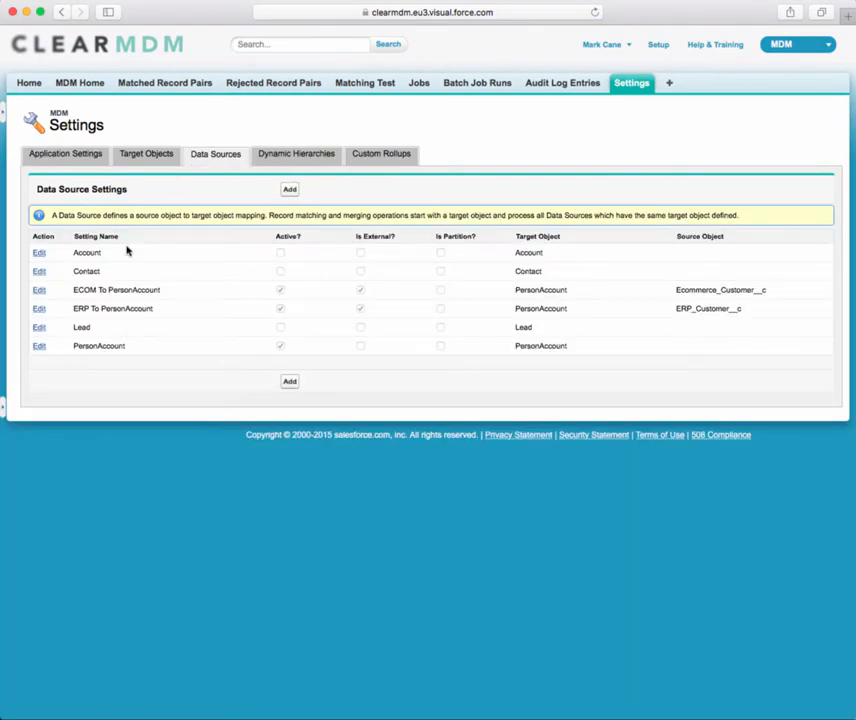
left_click(41, 292)
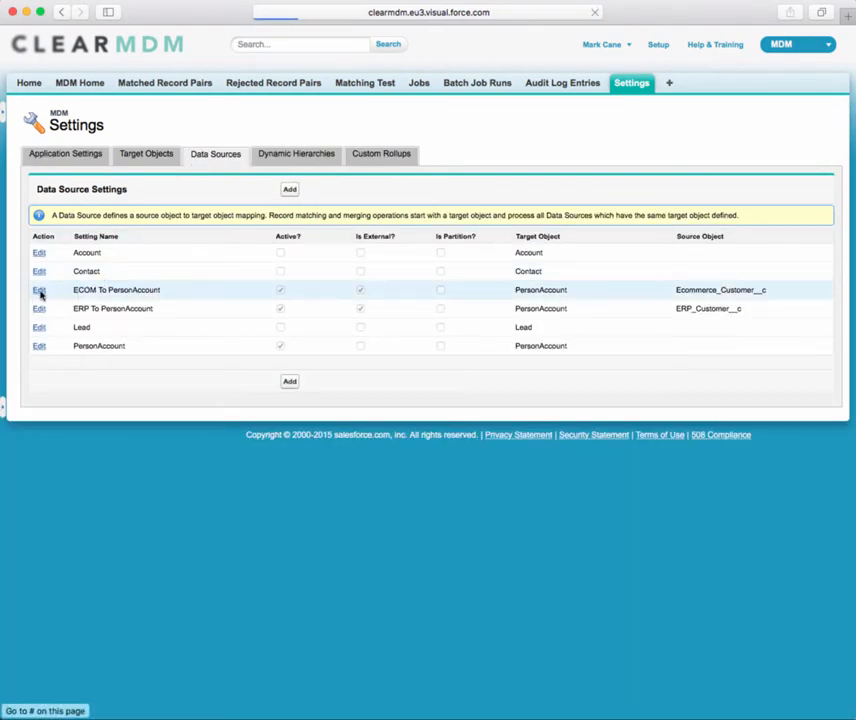
scroll(325, 447, "down", 3)
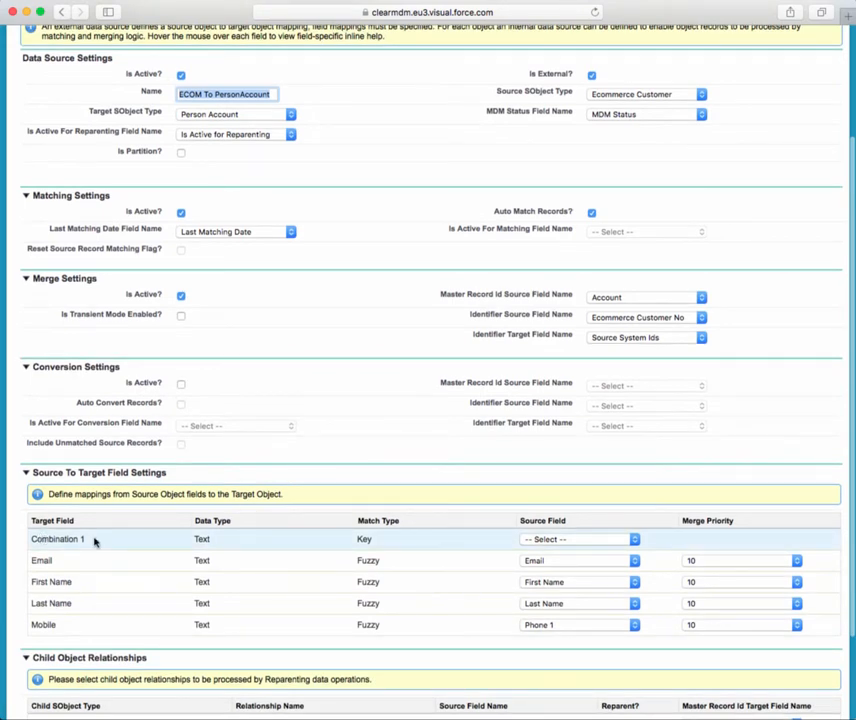
double_click(369, 538)
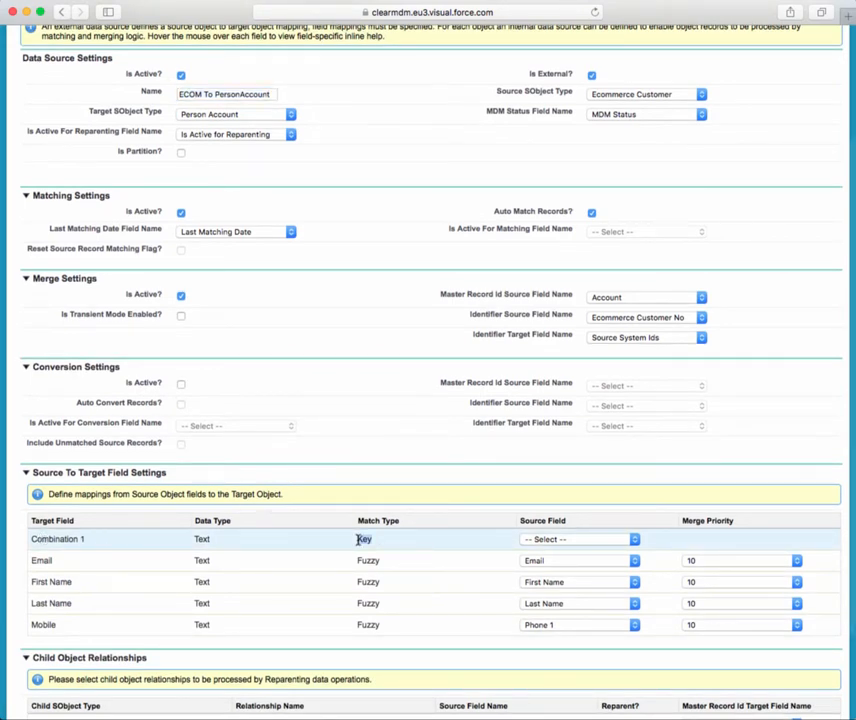
Map the Combination 1 target field to the Combination 2 source field
left_click(605, 540)
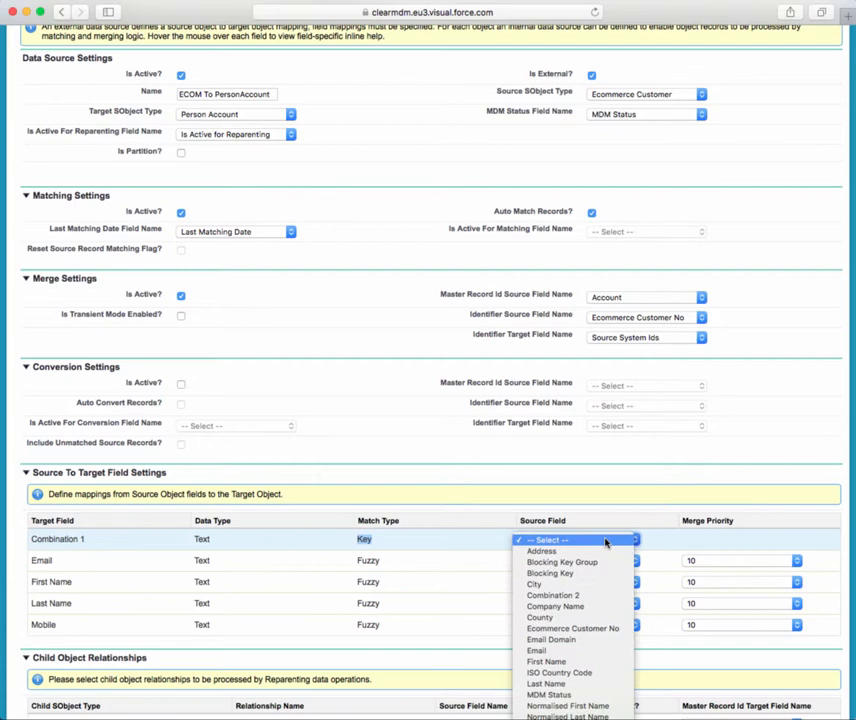
left_click(613, 596)
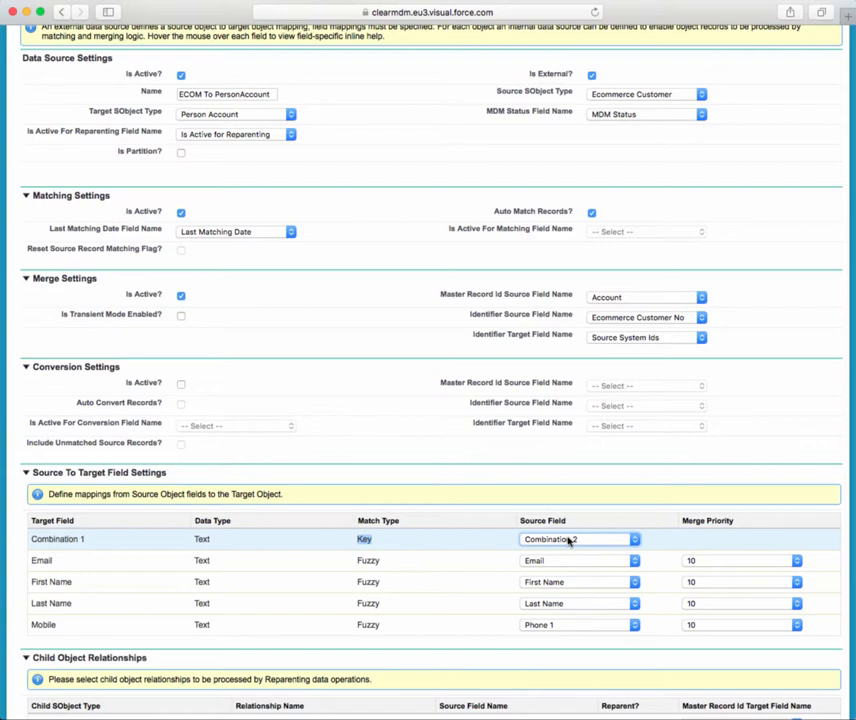
scroll(462, 374, "up", 5)
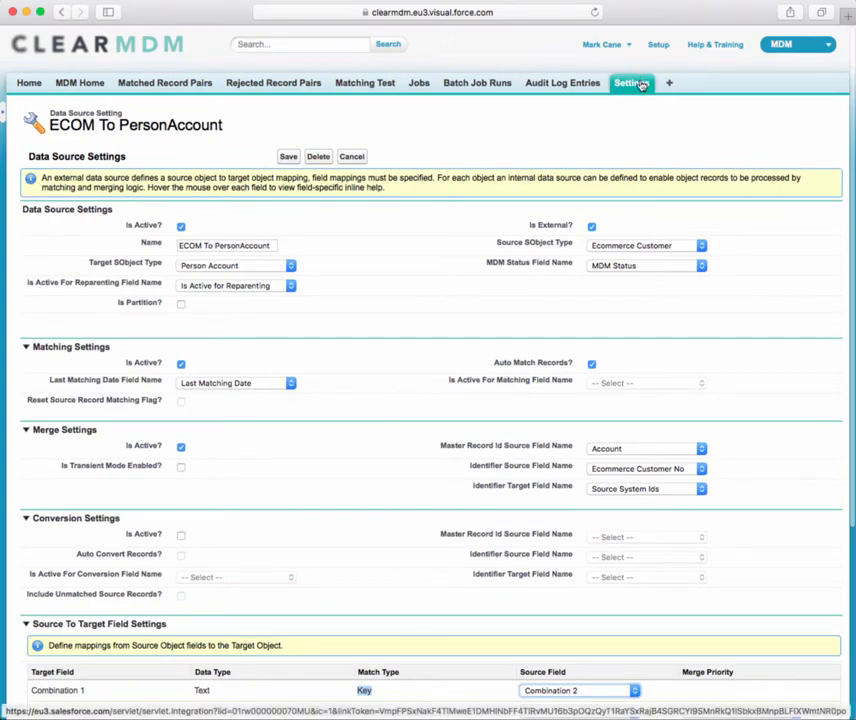
Open the Person Account target object setting and review its normalisation, matching, merge and rollup settings
left_click(641, 84)
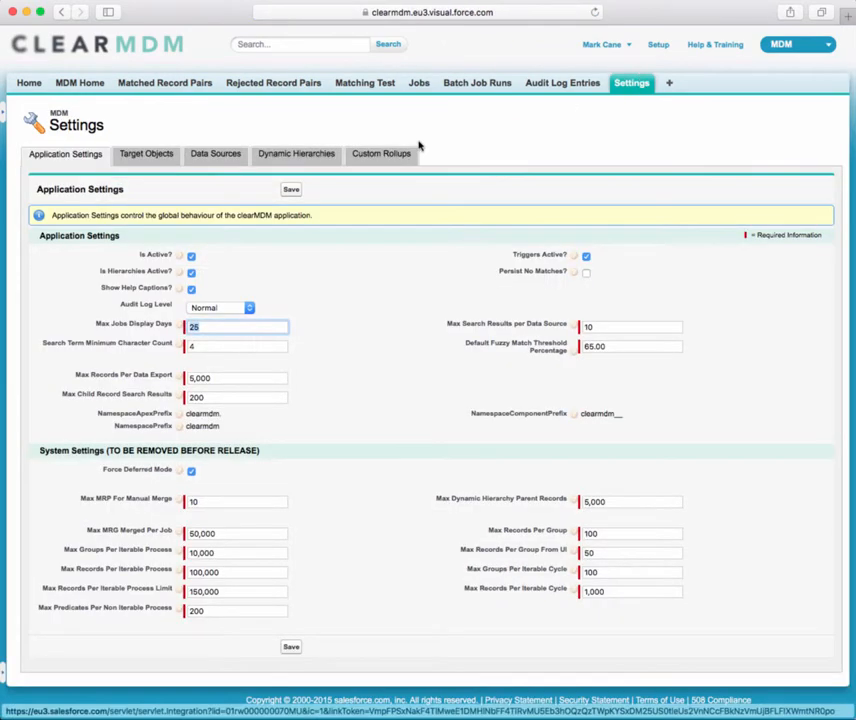
left_click(154, 155)
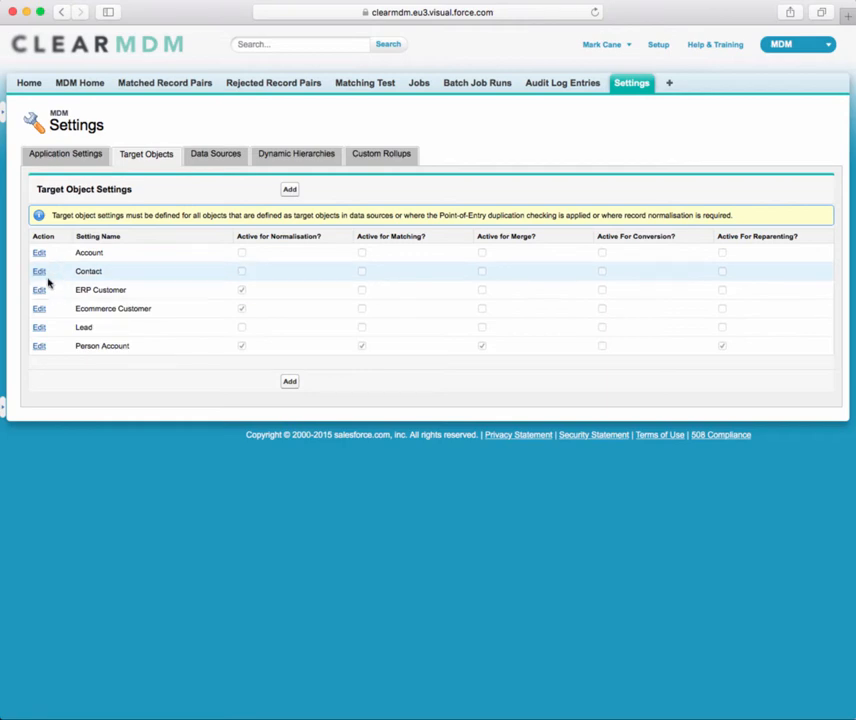
left_click(39, 346)
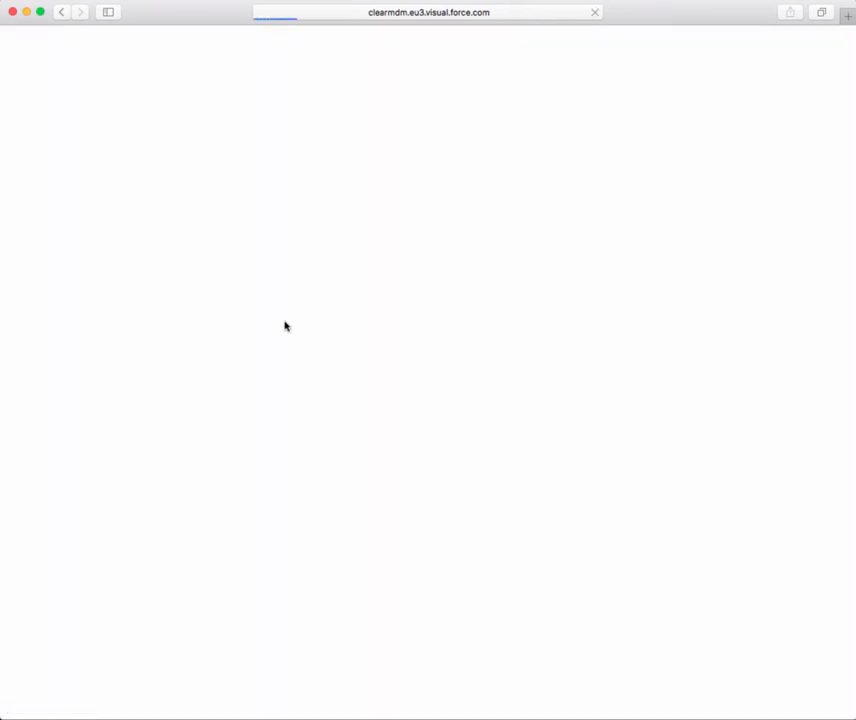
scroll(284, 326, "down", 3)
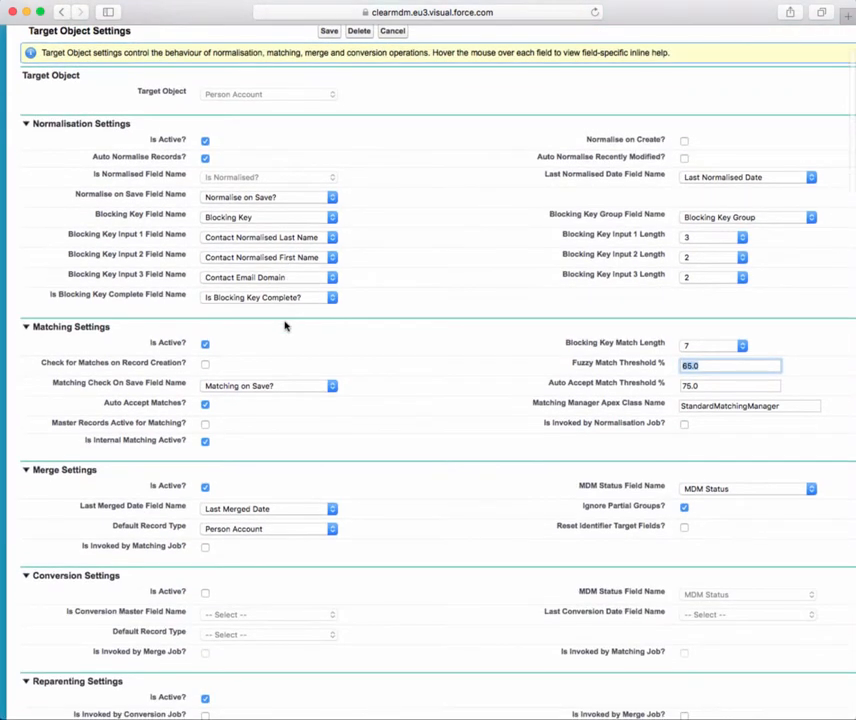
scroll(284, 326, "down", 7)
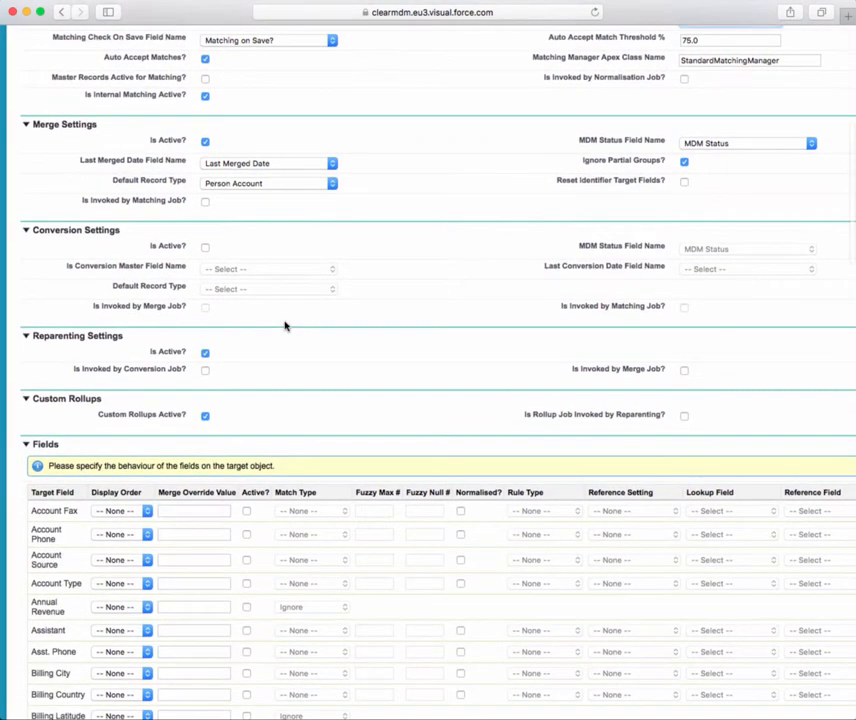
scroll(284, 326, "up", 2)
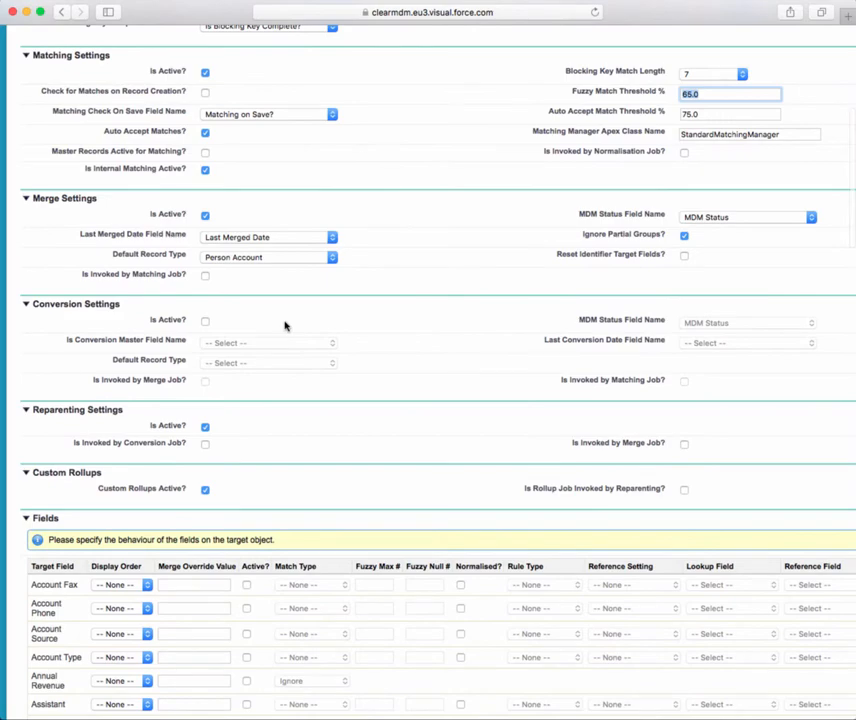
scroll(284, 326, "up", 3)
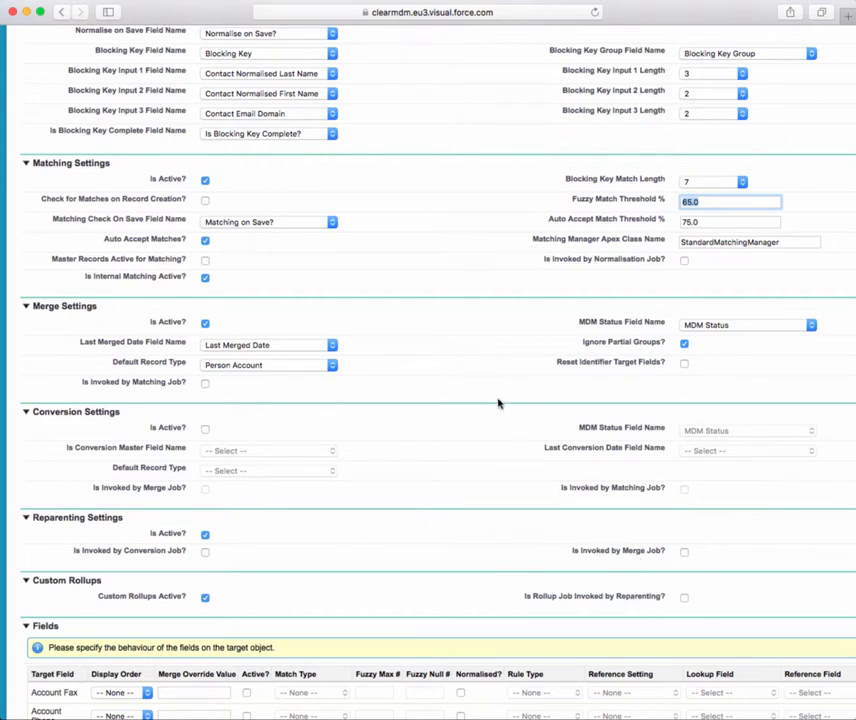
scroll(498, 403, "up", 5)
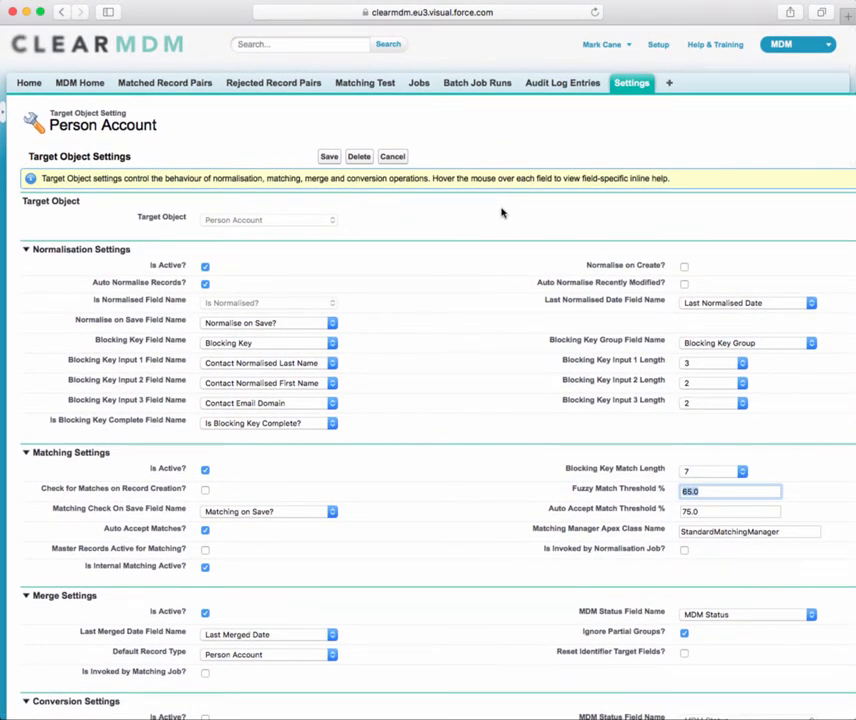
Open the Batch Job Runs list
left_click(470, 83)
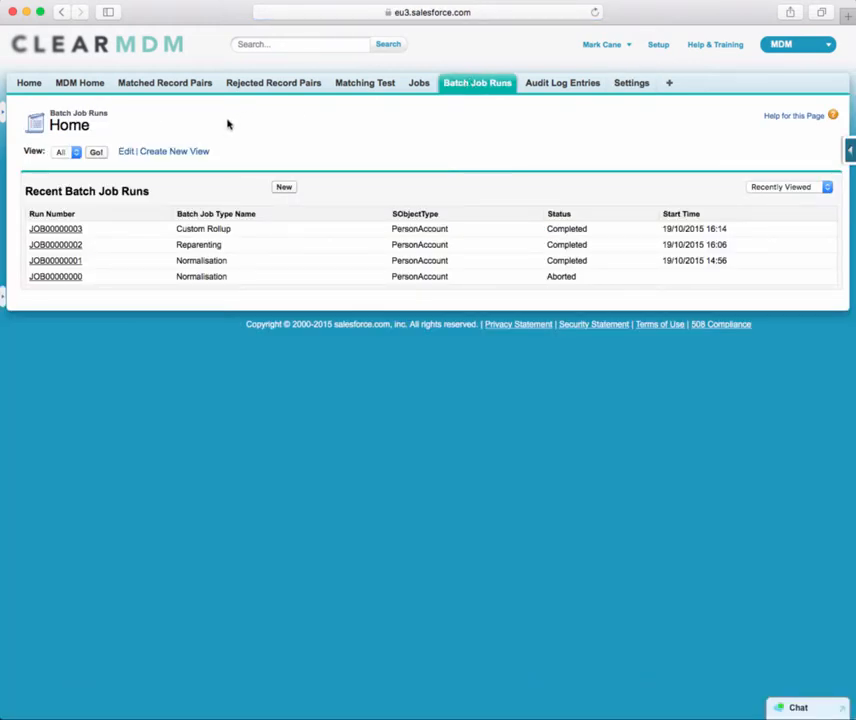
Open the Jobs page and choose Internal Matching as the job to schedule
left_click(418, 86)
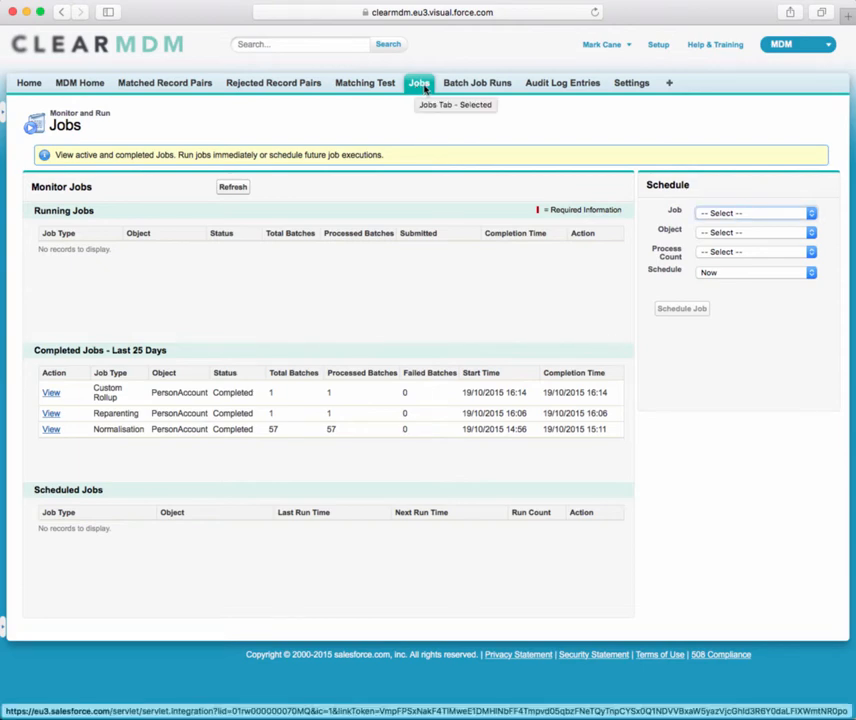
left_click(738, 214)
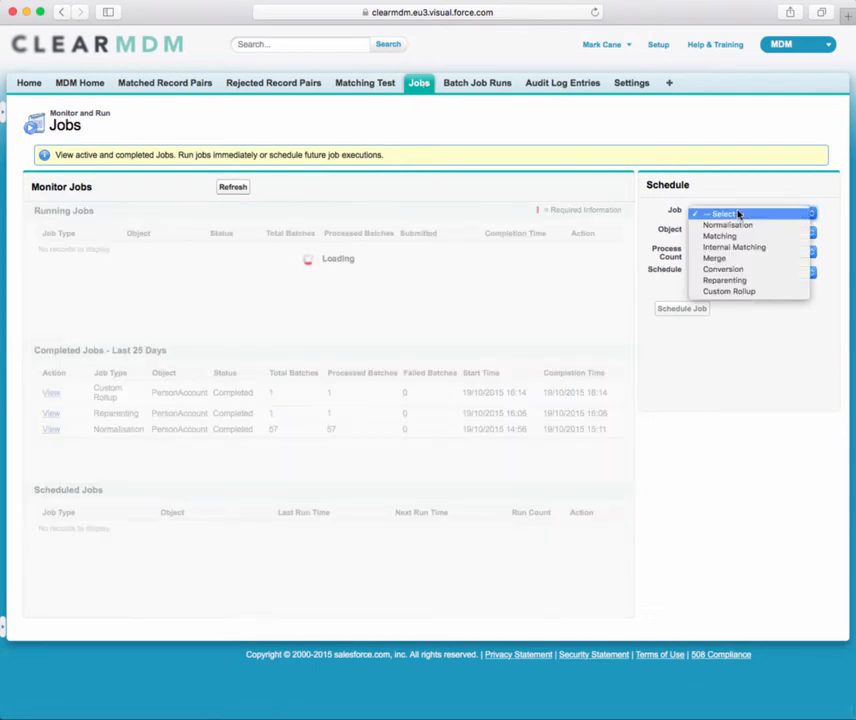
left_click(742, 247)
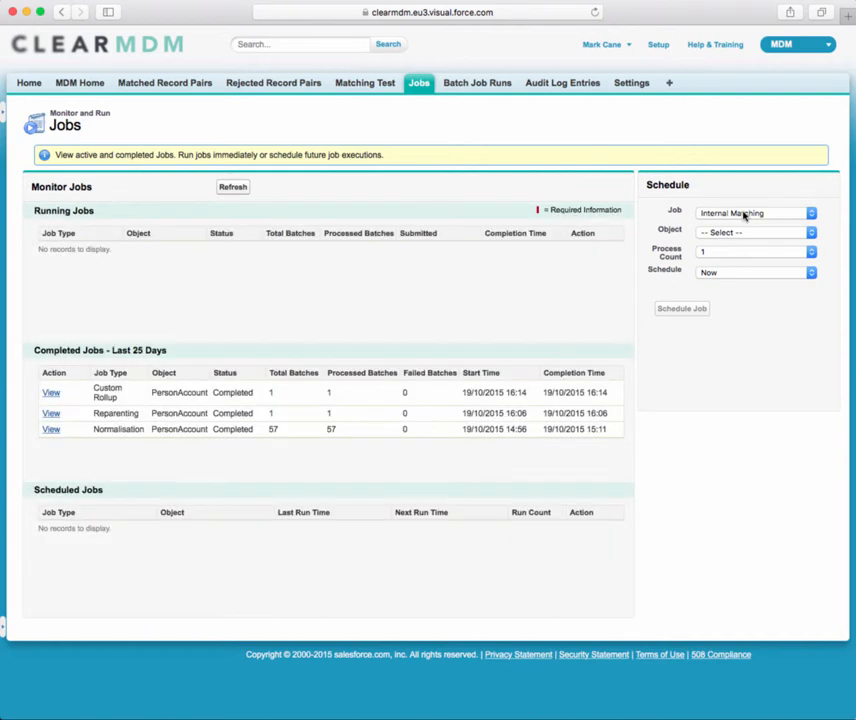
left_click(744, 216)
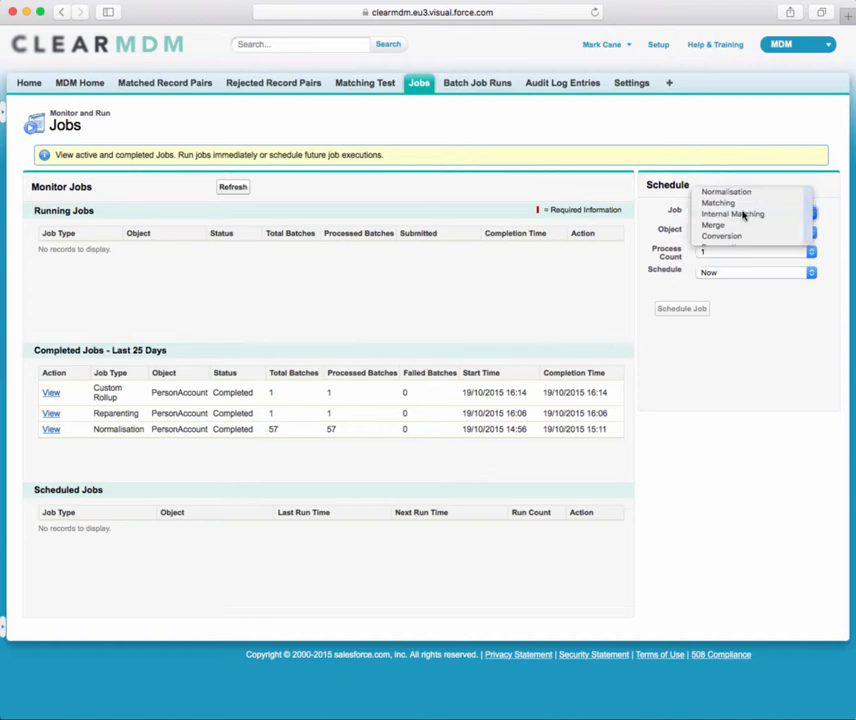
left_click(744, 214)
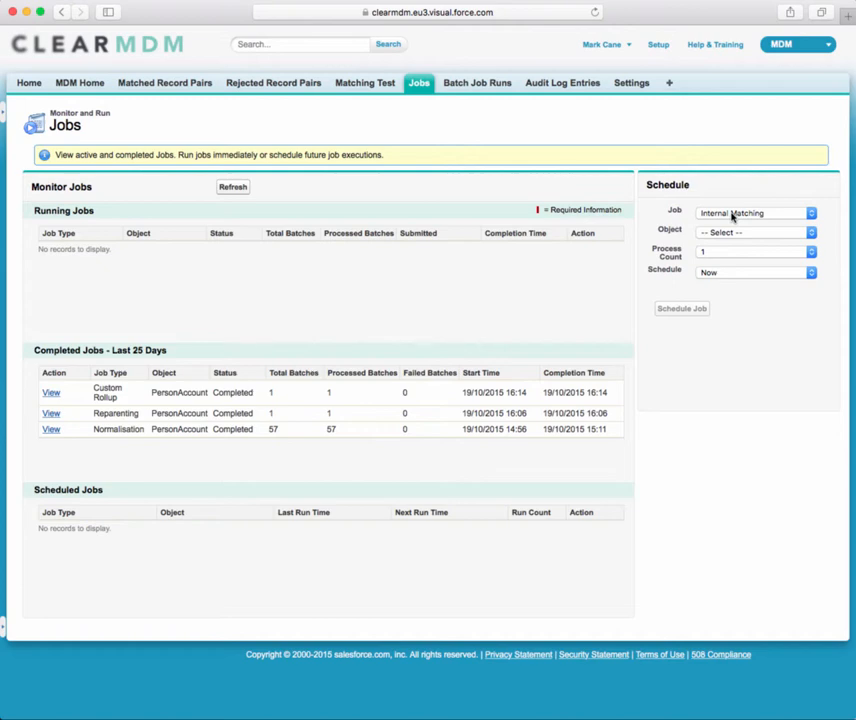
Open the Application Settings and examine the Audit Log Level options
left_click(633, 85)
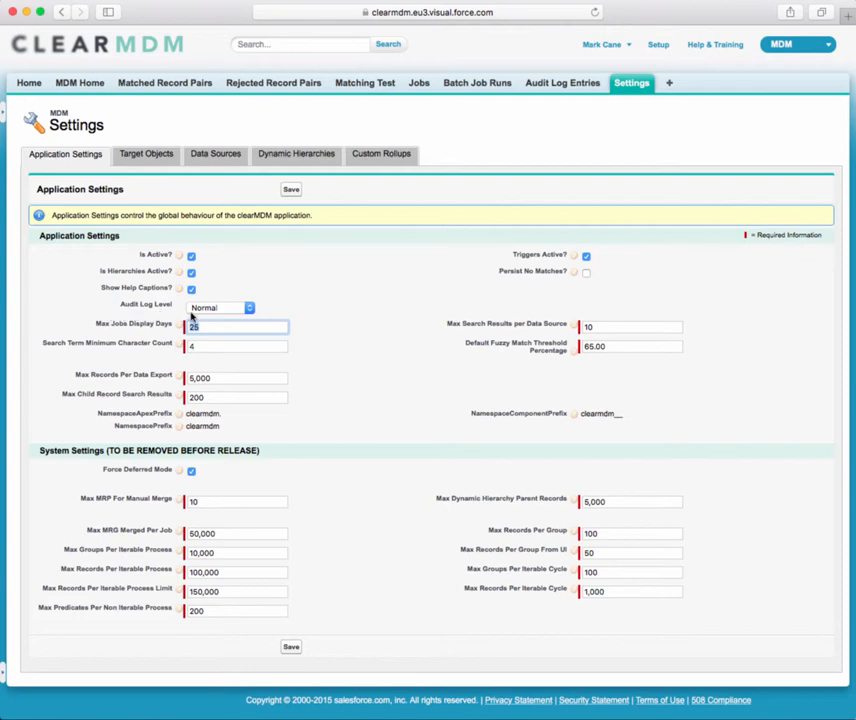
left_click(224, 310)
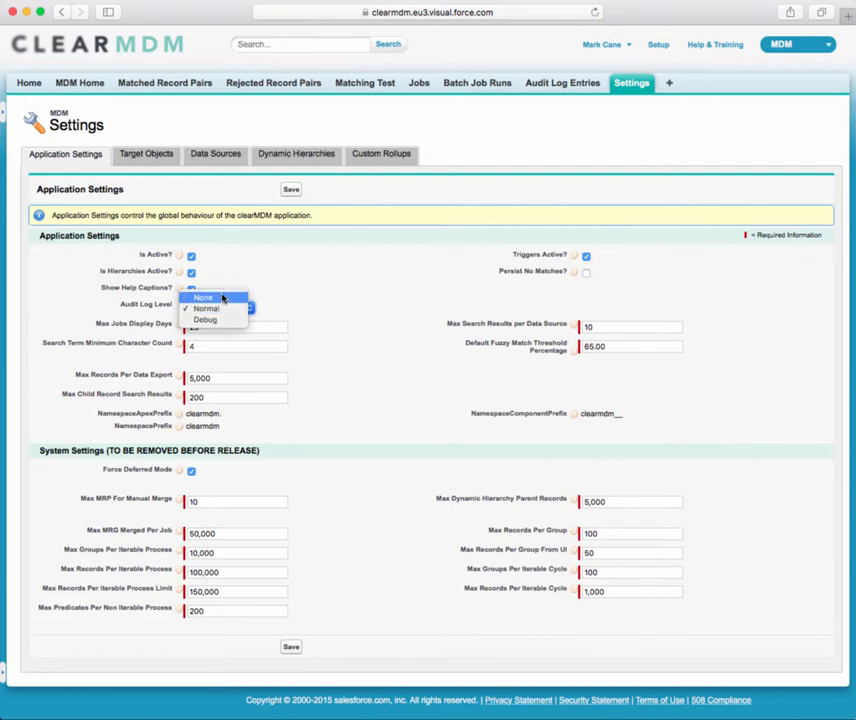
left_click(271, 295)
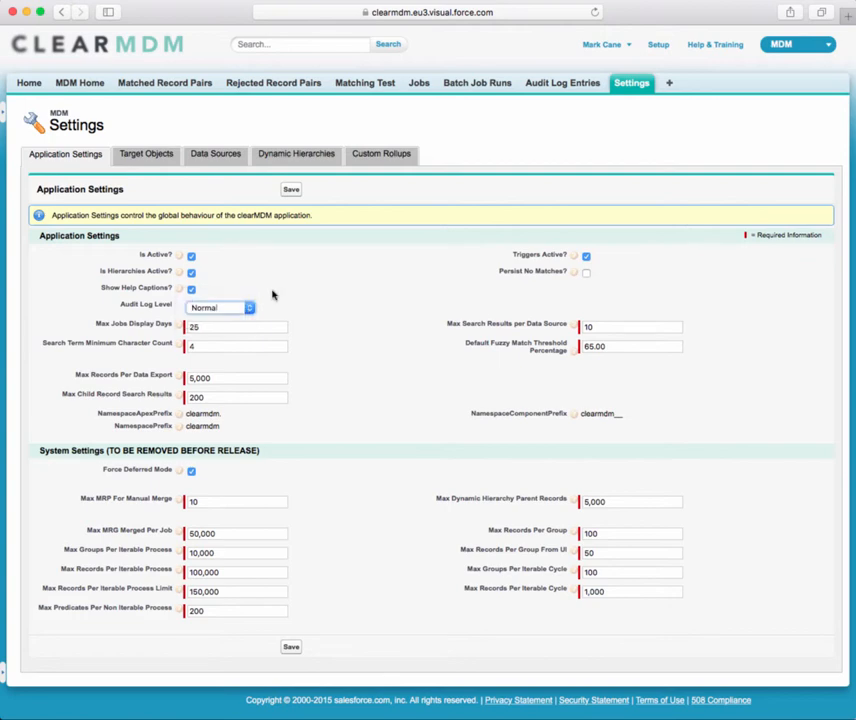
Open the Audit Log Entries and display all entries with the All view
left_click(556, 86)
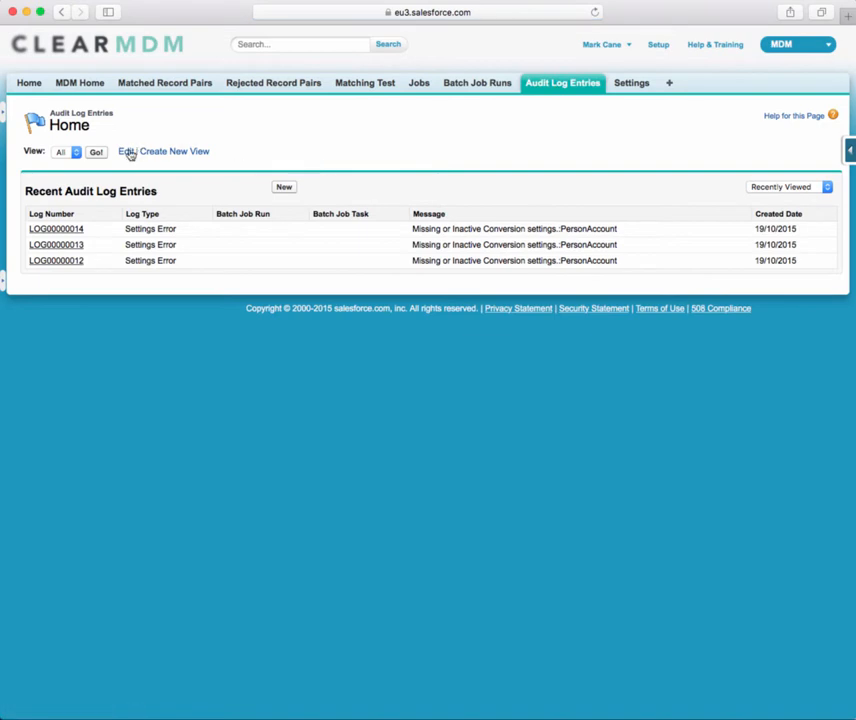
left_click(94, 155)
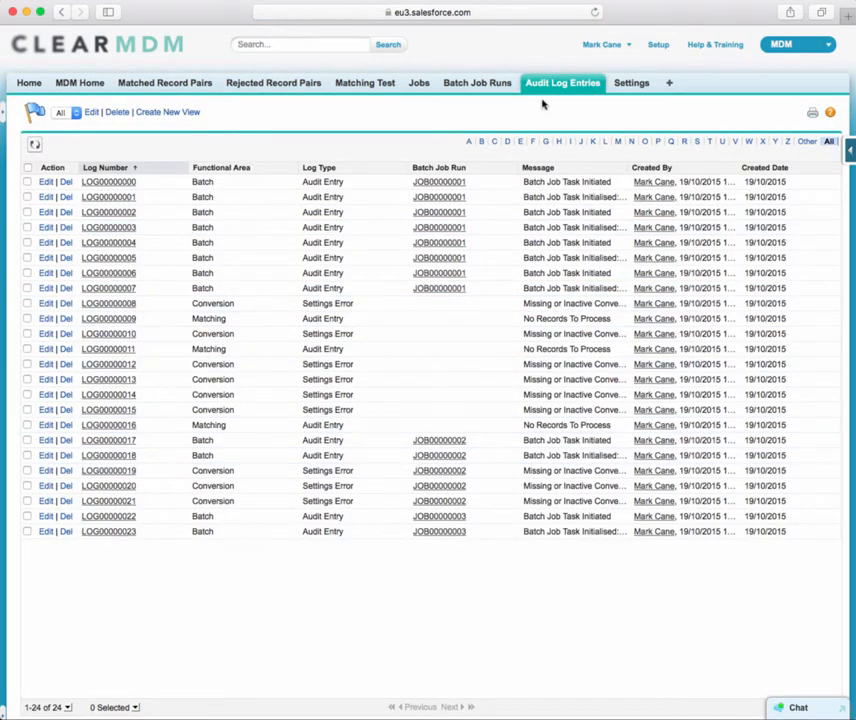
Return to the Application Settings and examine the Audit Log Level options again
left_click(61, 14)
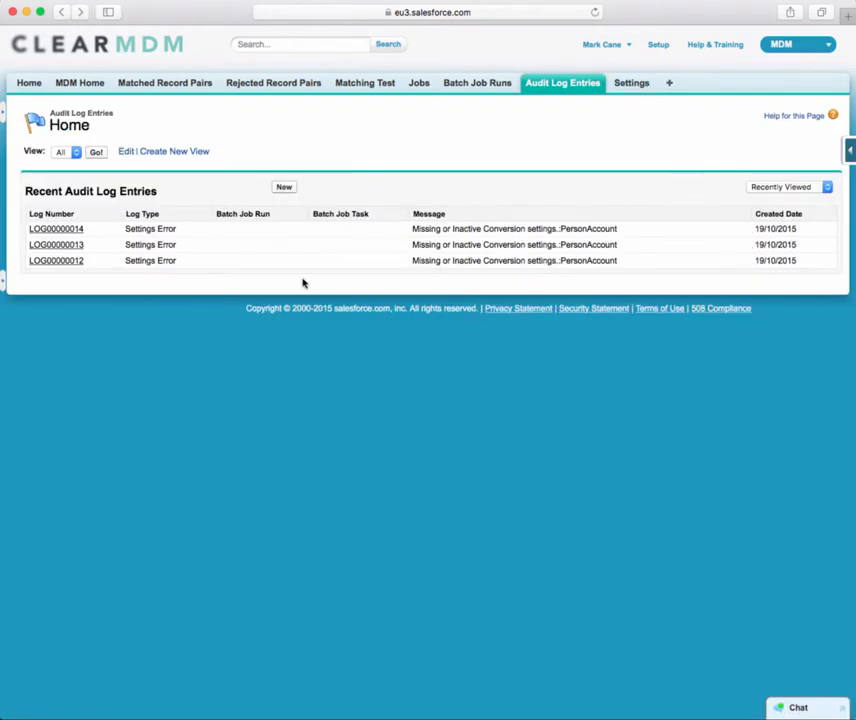
left_click(61, 14)
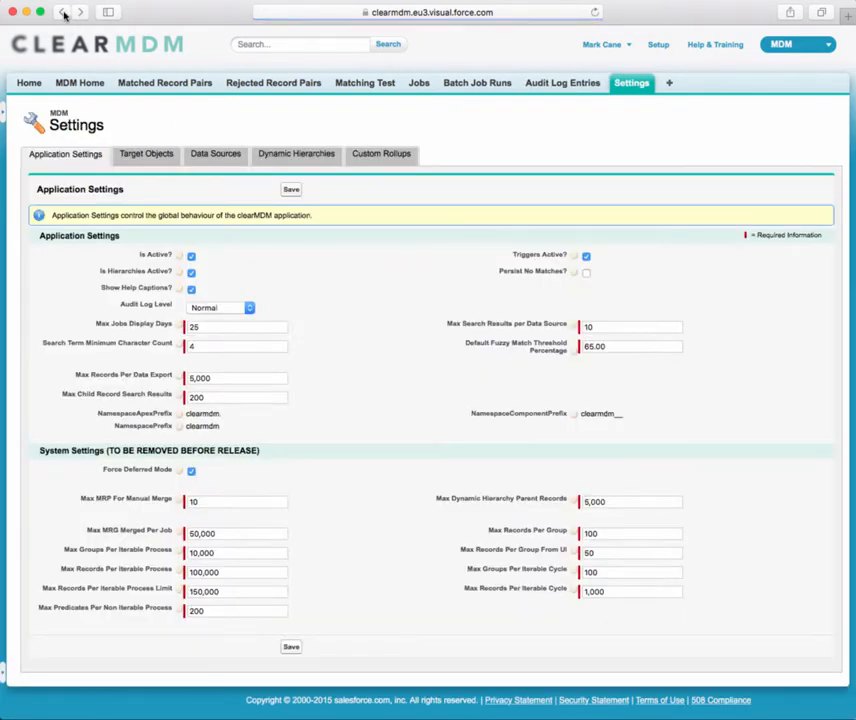
left_click(211, 310)
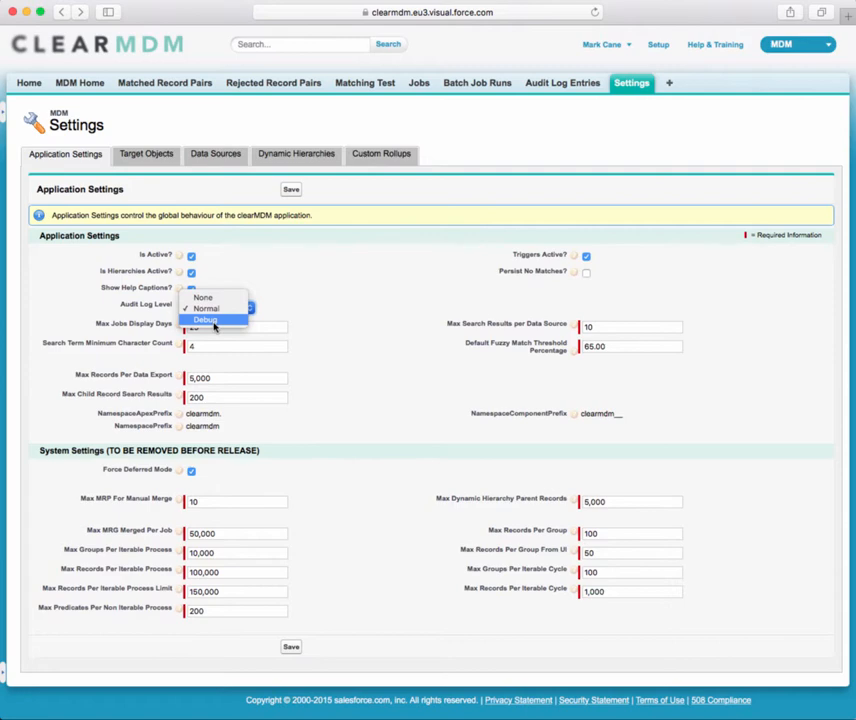
left_click(300, 301)
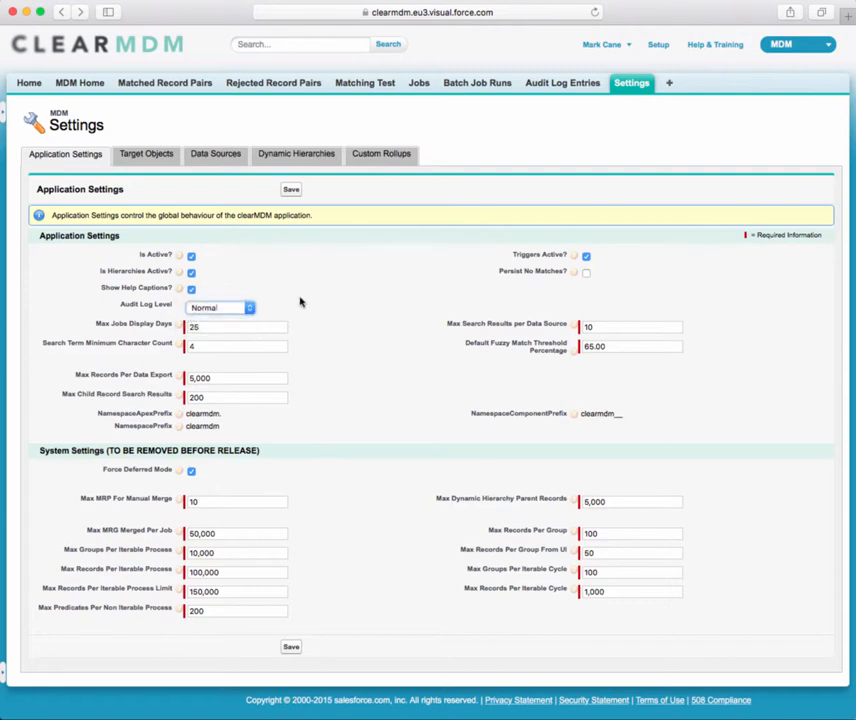